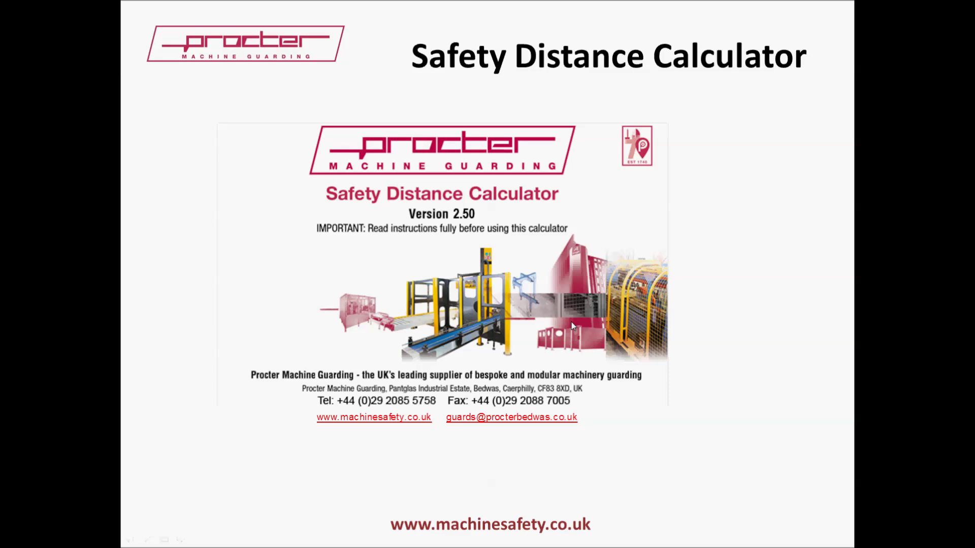
Activate the embedded Safety Distance Calculator worksheet on the slide for editing in Excel
left_click(582, 318)
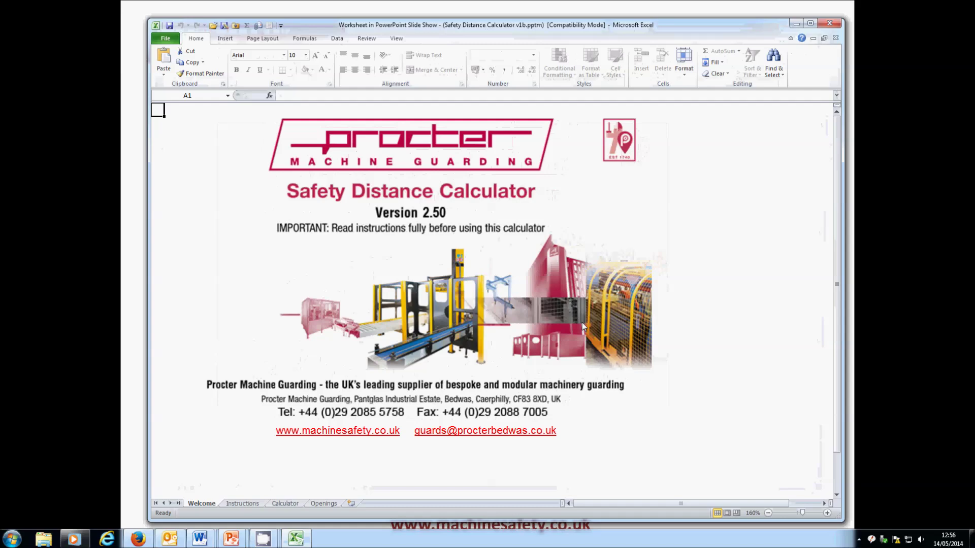
Zoom in on the Welcome sheet, then view the Instructions sheet enlarged
scroll(582, 322, "up", 2)
scroll(581, 322, "up", 2)
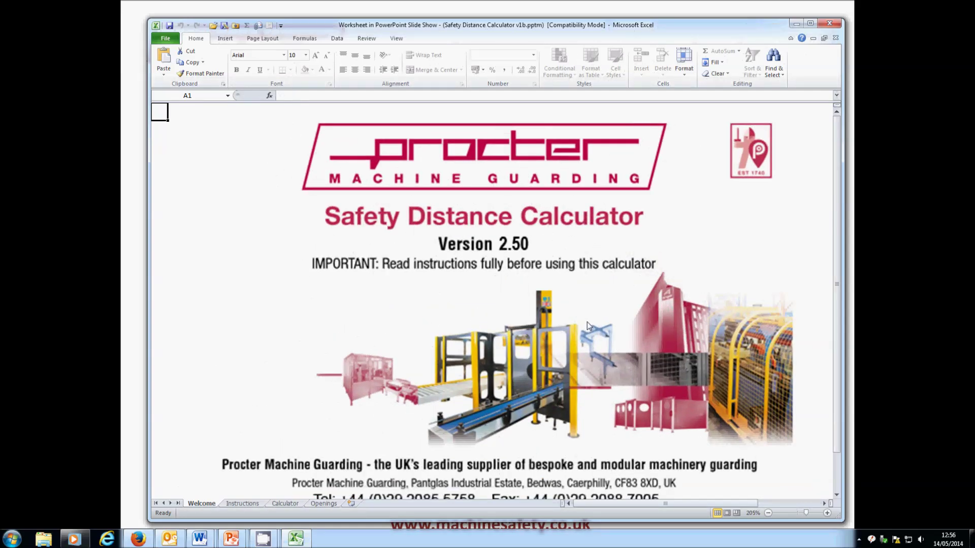
left_click(237, 504)
scroll(579, 326, "up", 4)
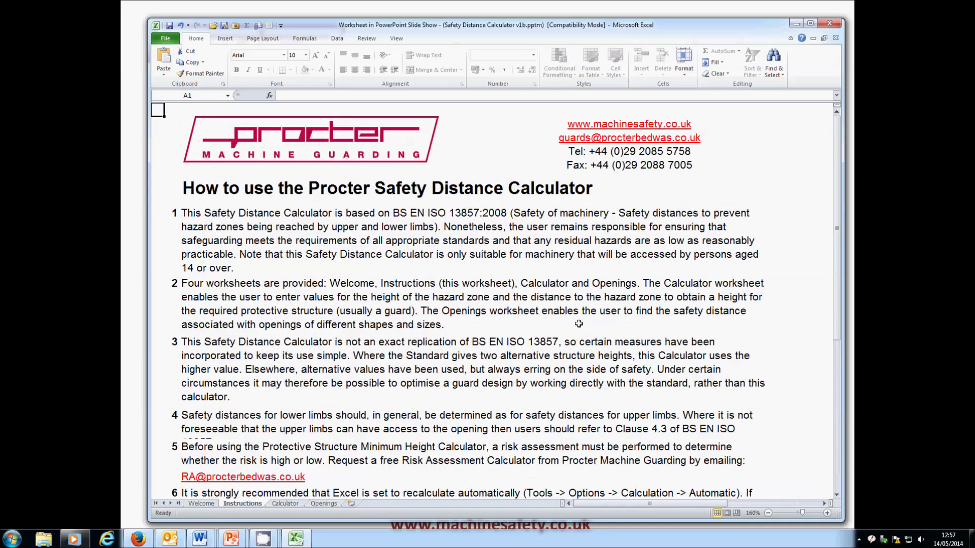
scroll(579, 324, "up", 1)
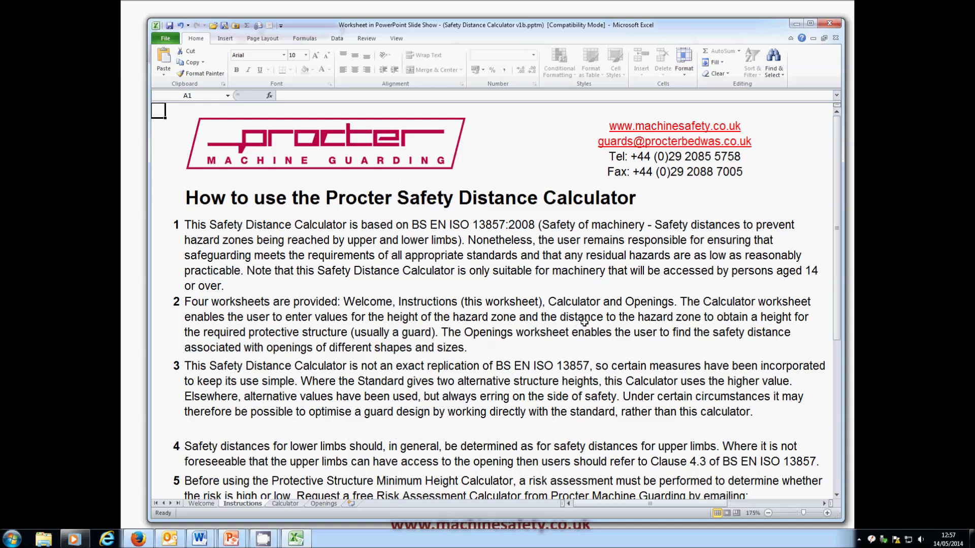
View the Calculator sheet zoomed in, then move on to the Openings sheet
left_click(294, 504)
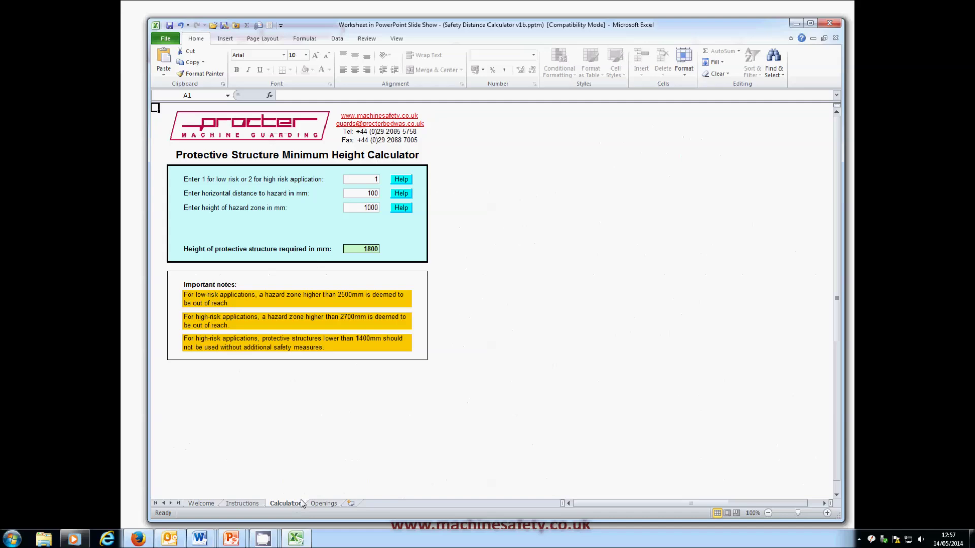
scroll(524, 366, "up", 1)
scroll(525, 365, "up", 5)
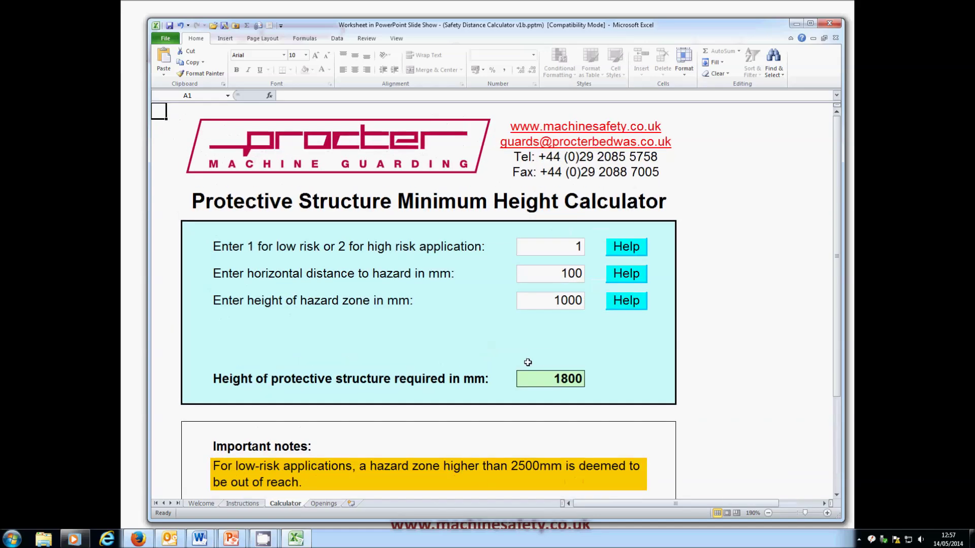
scroll(528, 362, "up", 3)
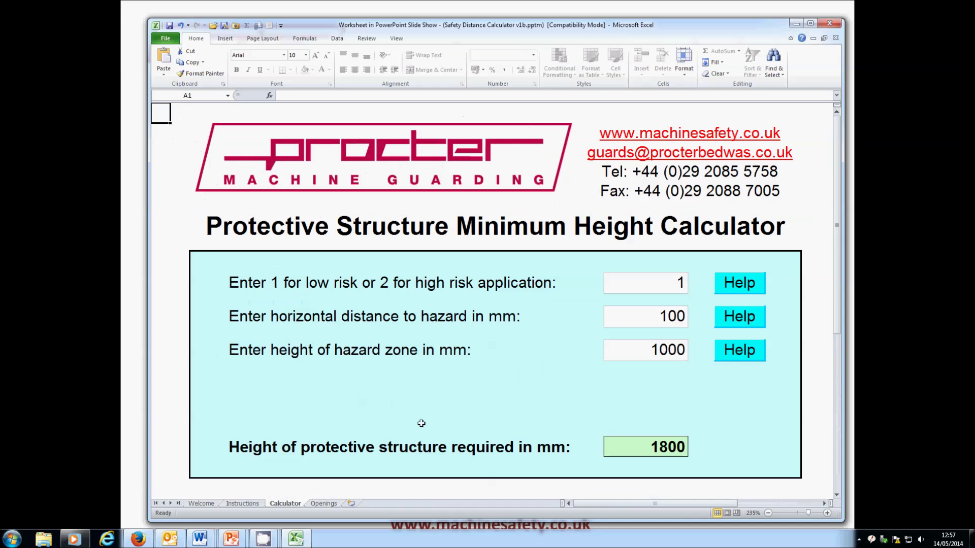
left_click(324, 503)
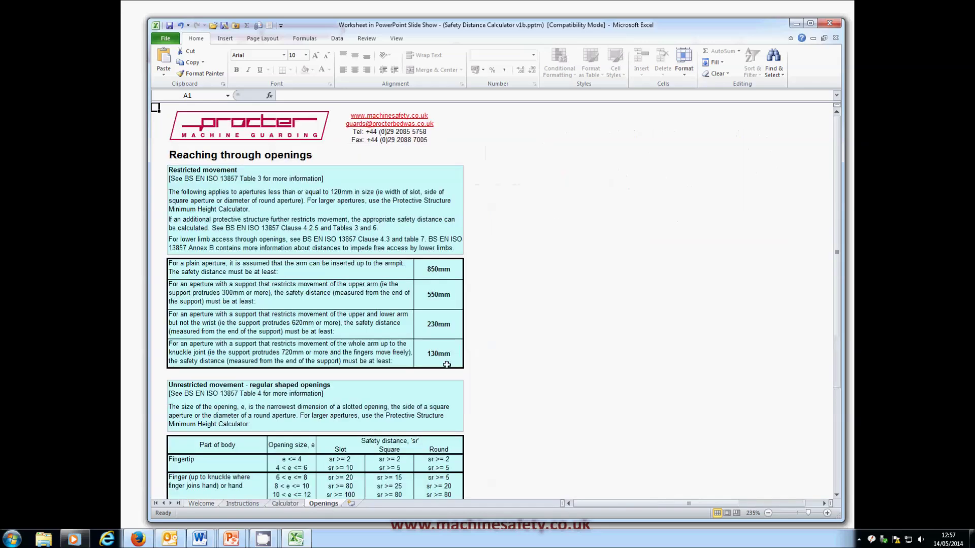
Zoom into the Openings tables, then return to the Calculator sheet showing an 1800 mm height
scroll(479, 350, "up", 2)
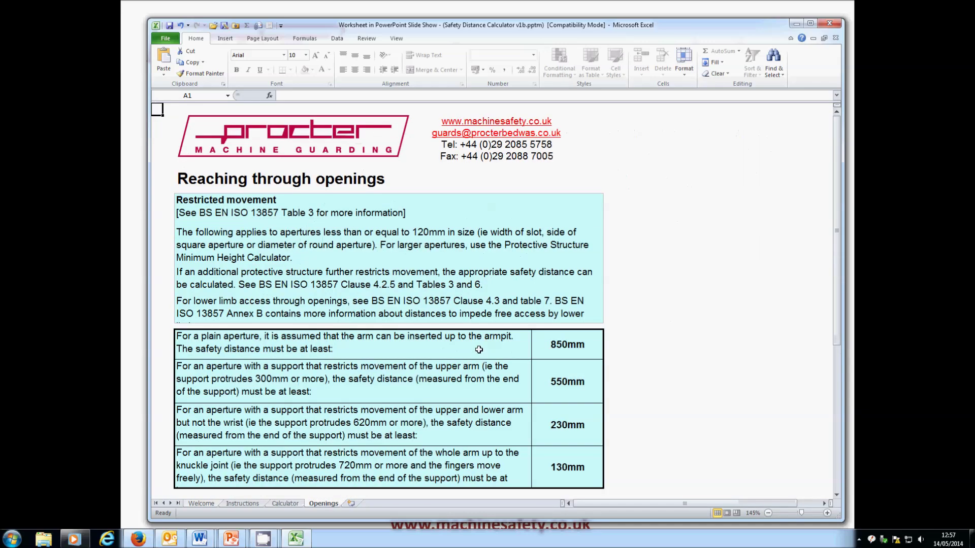
scroll(479, 349, "up", 4)
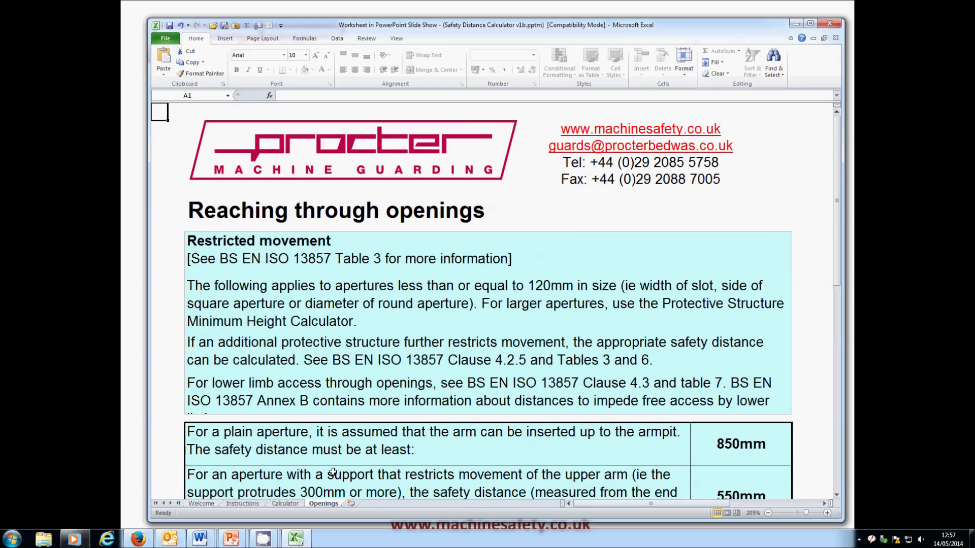
left_click(285, 504)
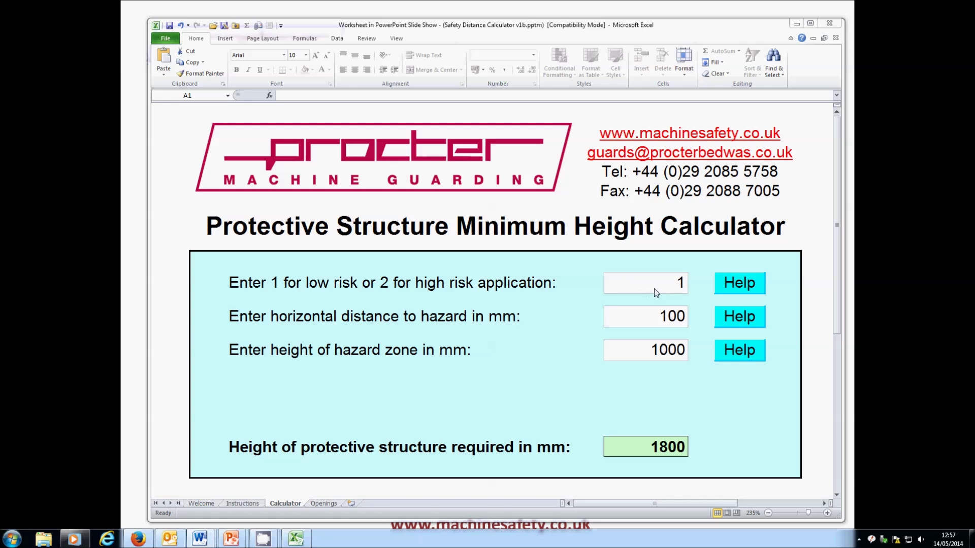
Read the risk level help note and set the risk level in F8 to 2 (high risk)
left_click(740, 282)
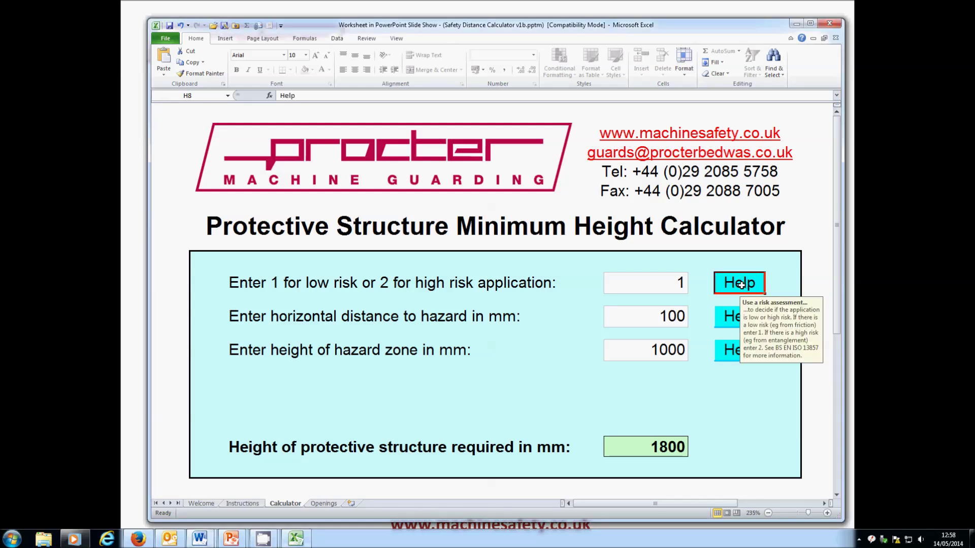
left_click(646, 283)
left_click(693, 290)
left_click(666, 319)
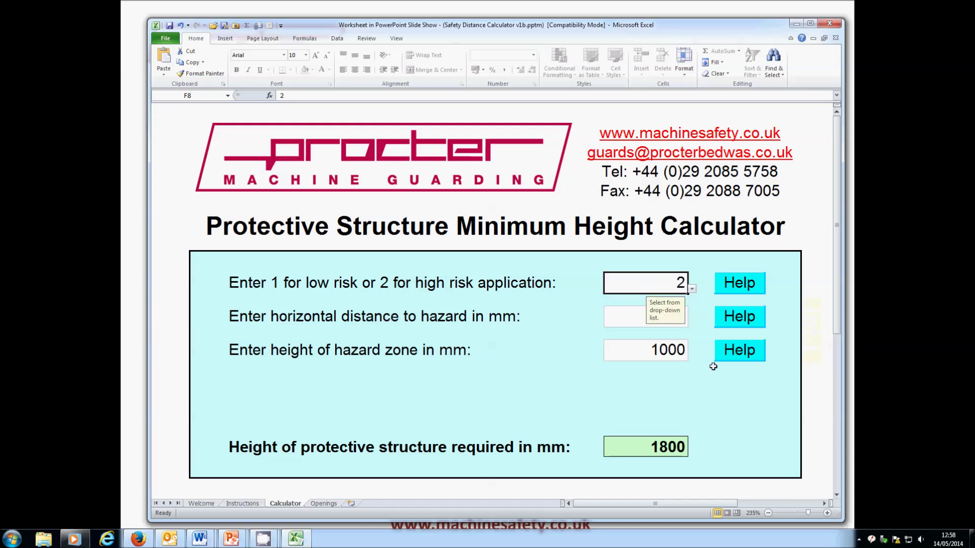
Set the hazard zone height in F12 to 1200 mm, giving a 2000 mm required height
left_click(649, 351)
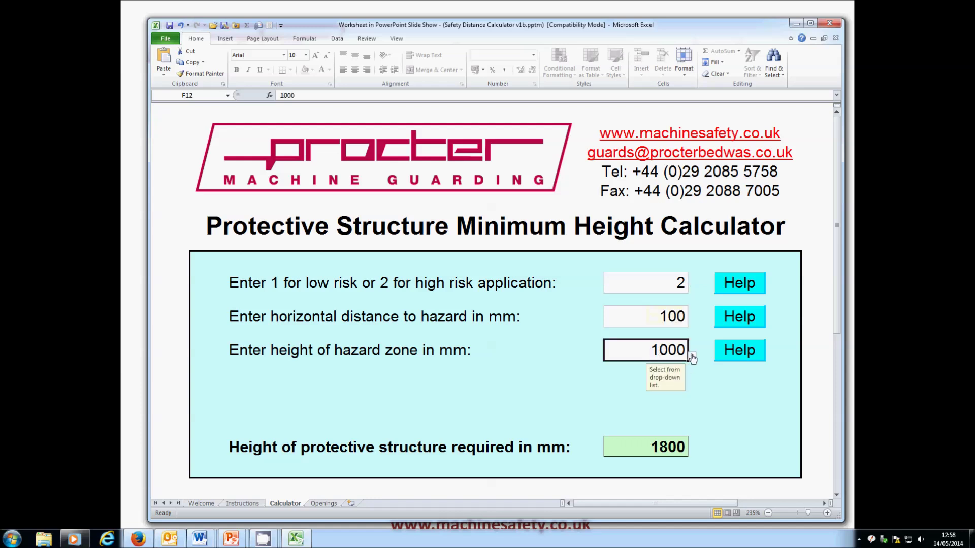
left_click(692, 357)
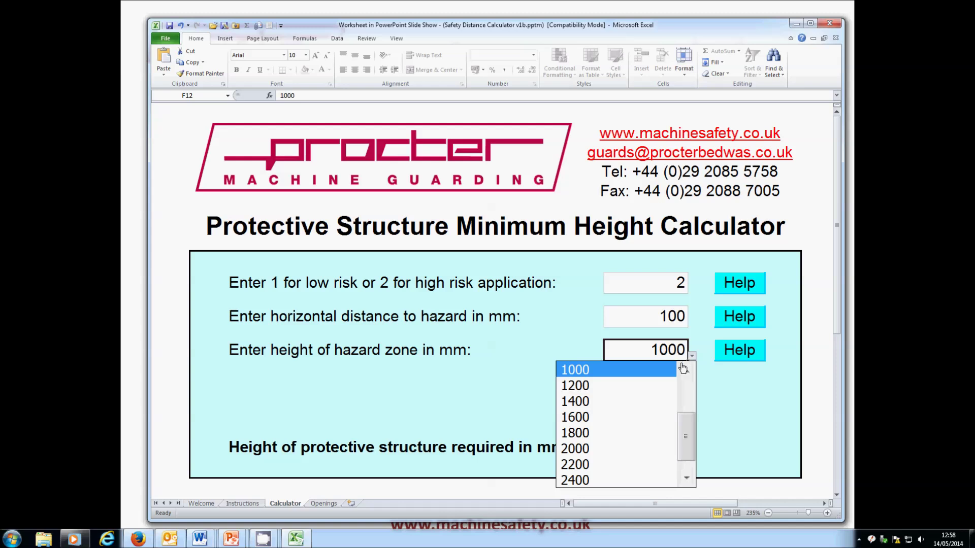
left_click(620, 387)
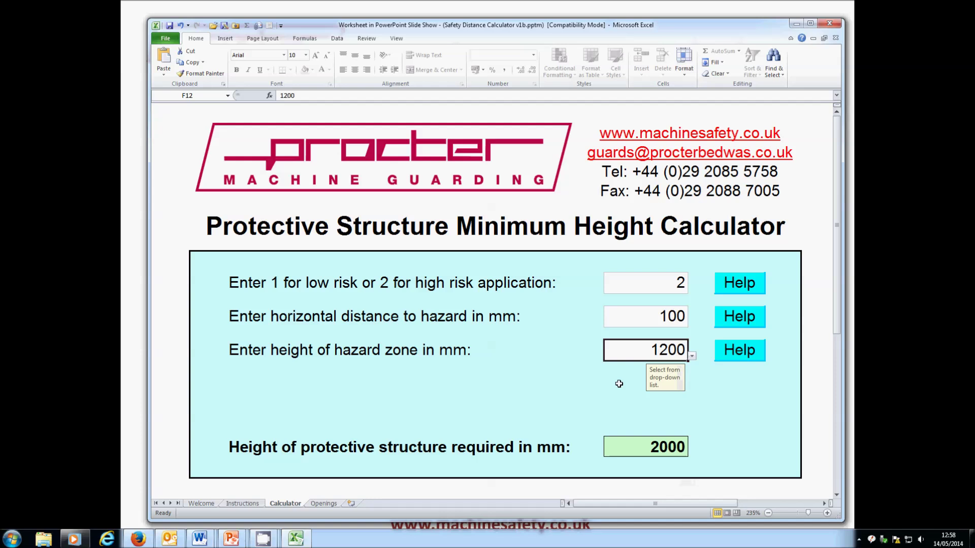
Try horizontal distances of 600, 800 and finally 900 mm in F10, yielding a 1600 mm height
left_click(662, 319)
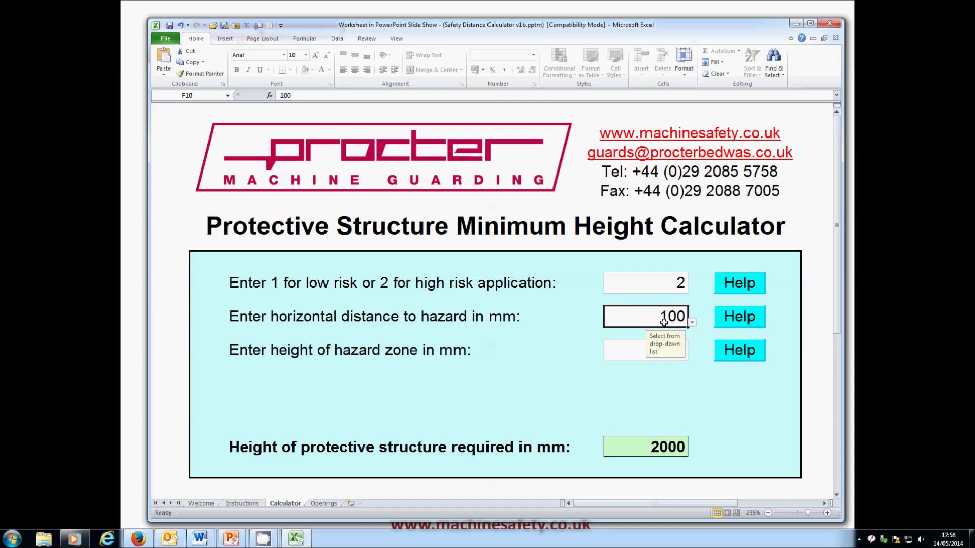
left_click(692, 325)
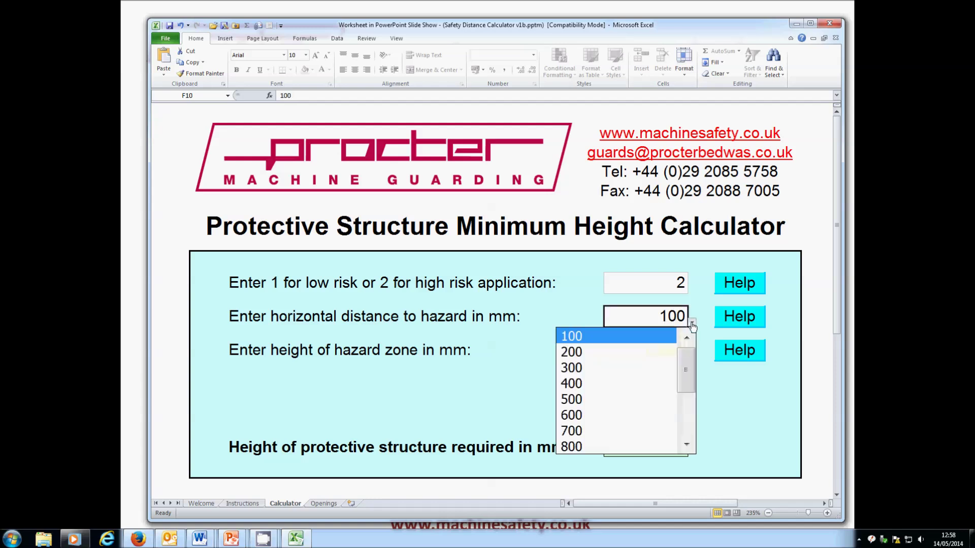
left_click(664, 415)
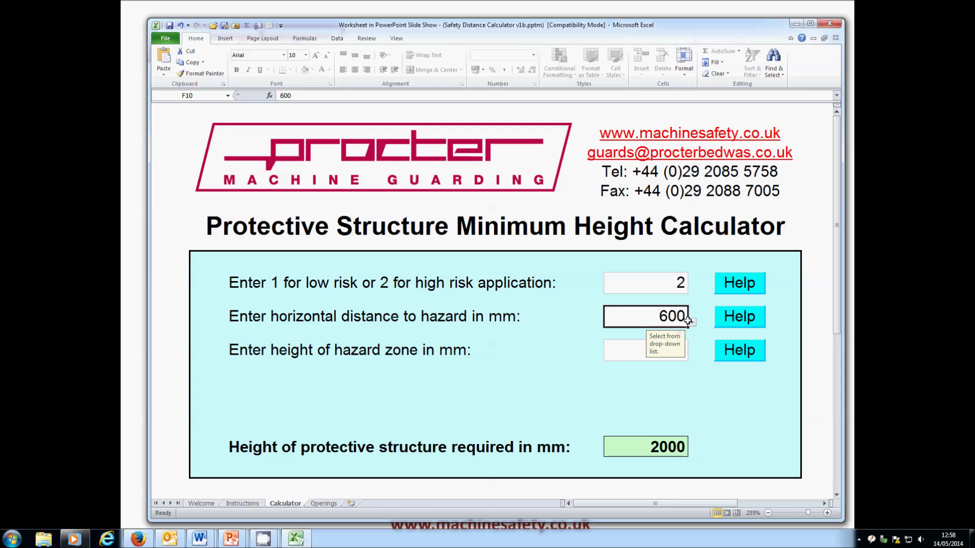
left_click(693, 324)
left_click(653, 369)
left_click(692, 322)
left_click(666, 350)
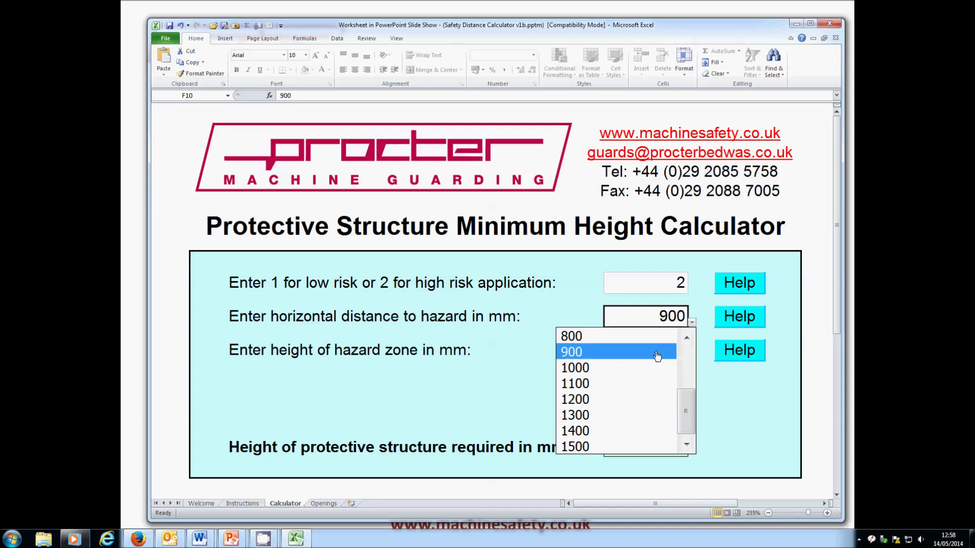
left_click(694, 446)
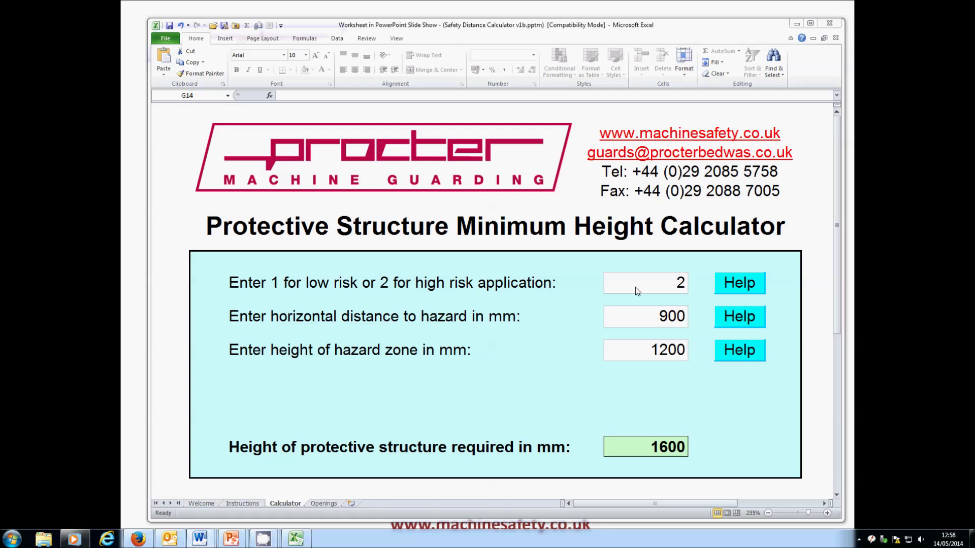
Choose 300 mm from F10's distance list so G14 shows a 2000 mm required height
left_click(664, 315)
left_click(664, 315)
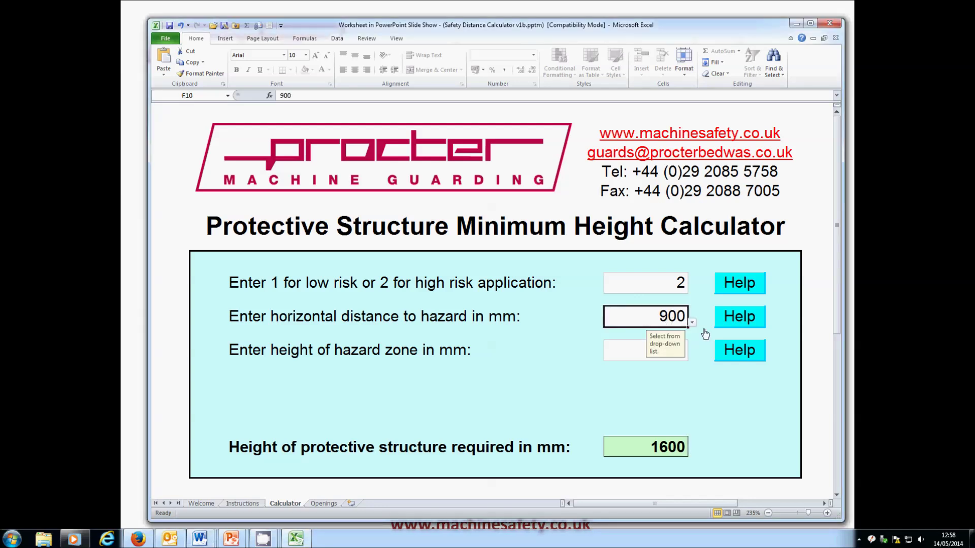
left_click(691, 322)
left_click_drag(687, 406, 685, 366)
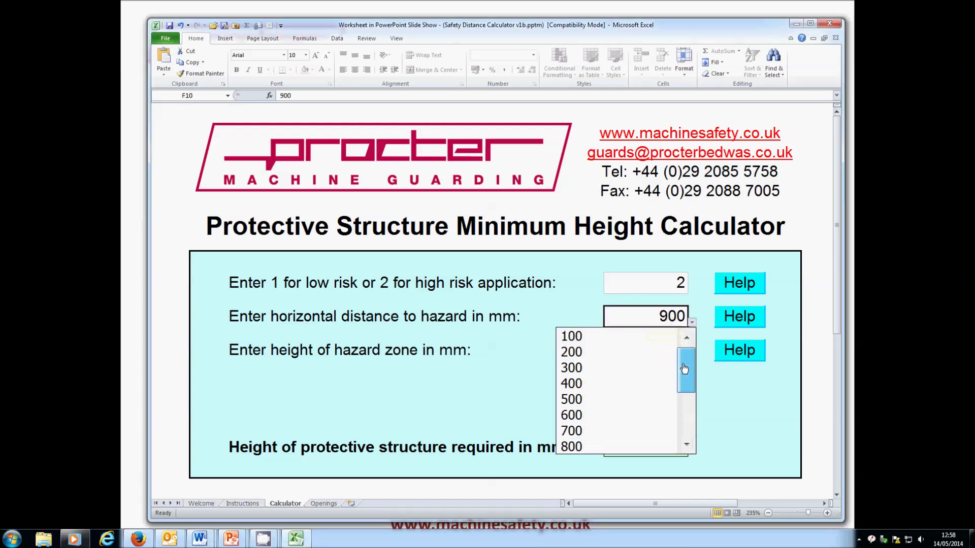
left_click(618, 370)
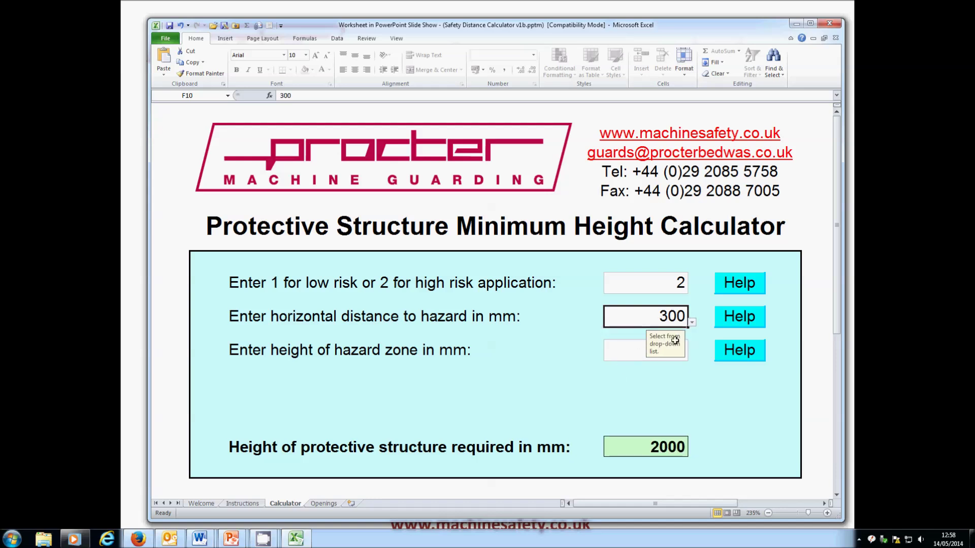
left_click(701, 446)
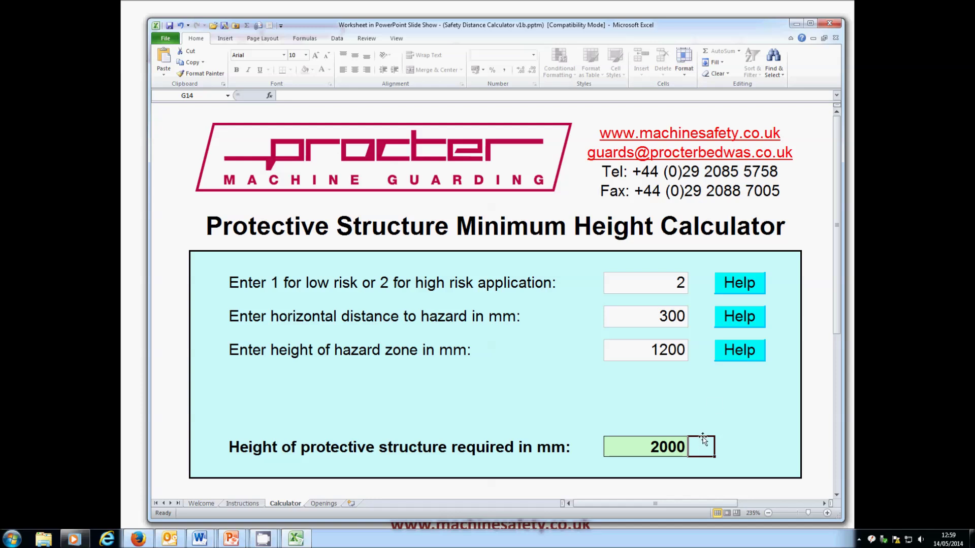
Set the risk level in F8 back to 1 for a low risk application
left_click(665, 288)
left_click(691, 289)
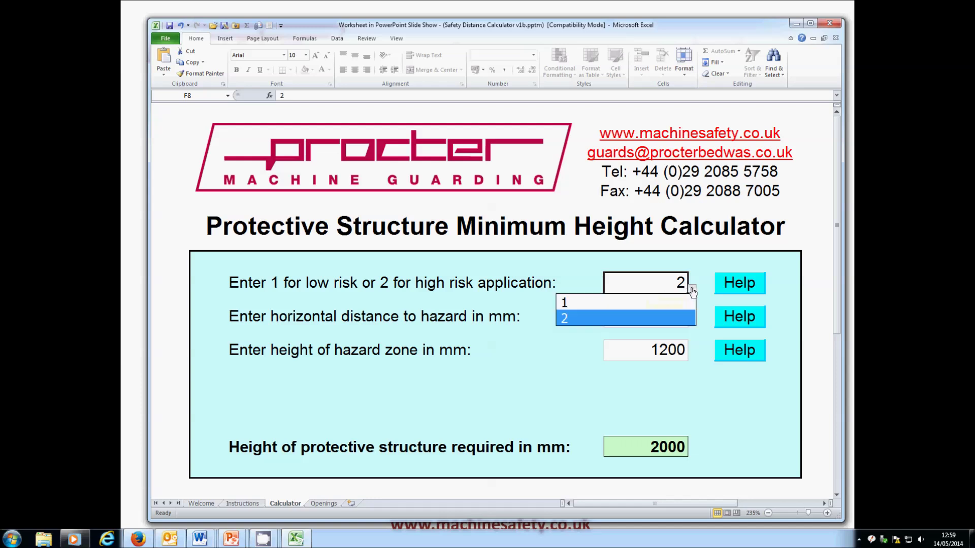
left_click(671, 303)
left_click(694, 422)
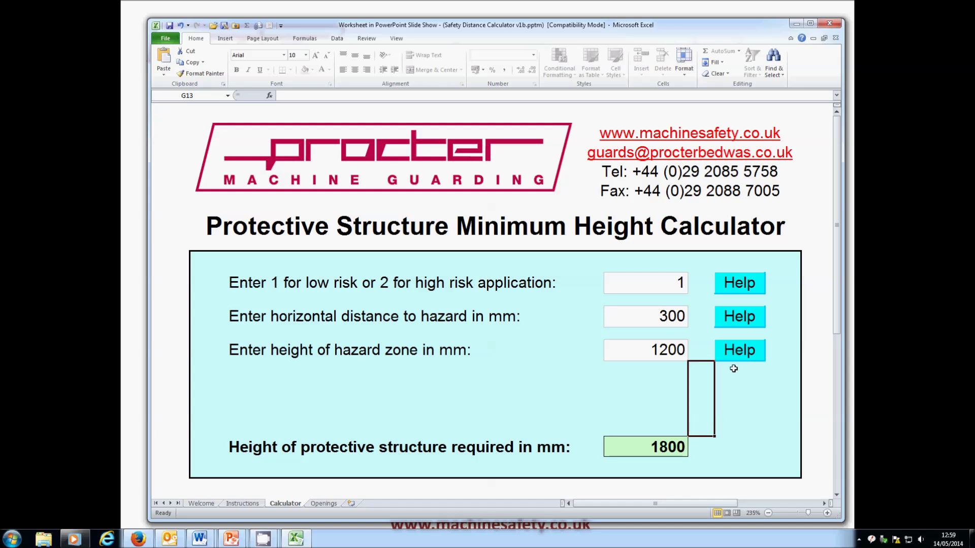
Choose 500 mm horizontal distance and 1400 mm hazard height, giving an 1800 mm structure
left_click(665, 320)
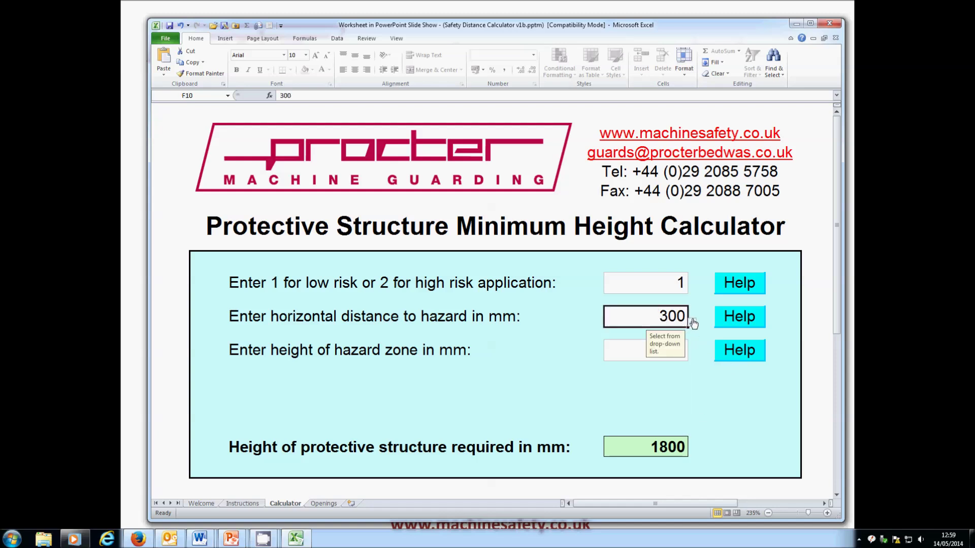
left_click(692, 322)
left_click(638, 367)
left_click(638, 350)
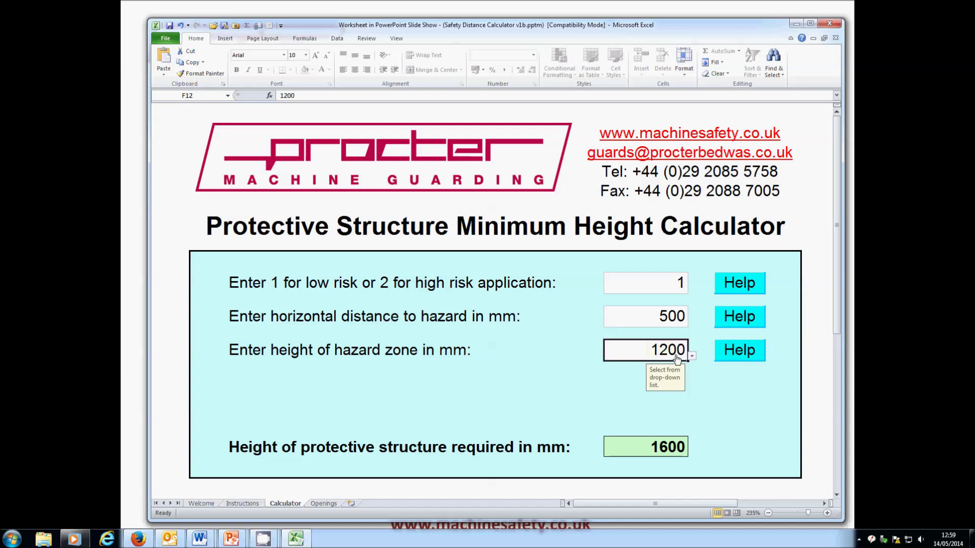
left_click(692, 356)
left_click(643, 386)
left_click(700, 450)
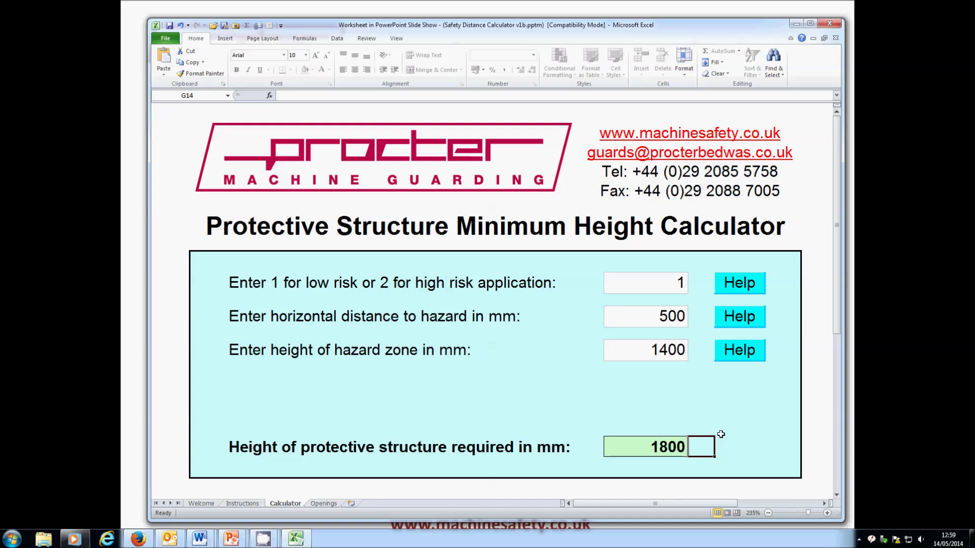
Scroll through the Openings sheet's reaching-through-openings tables, then exit the embedded workbook to the slide
left_click(326, 504)
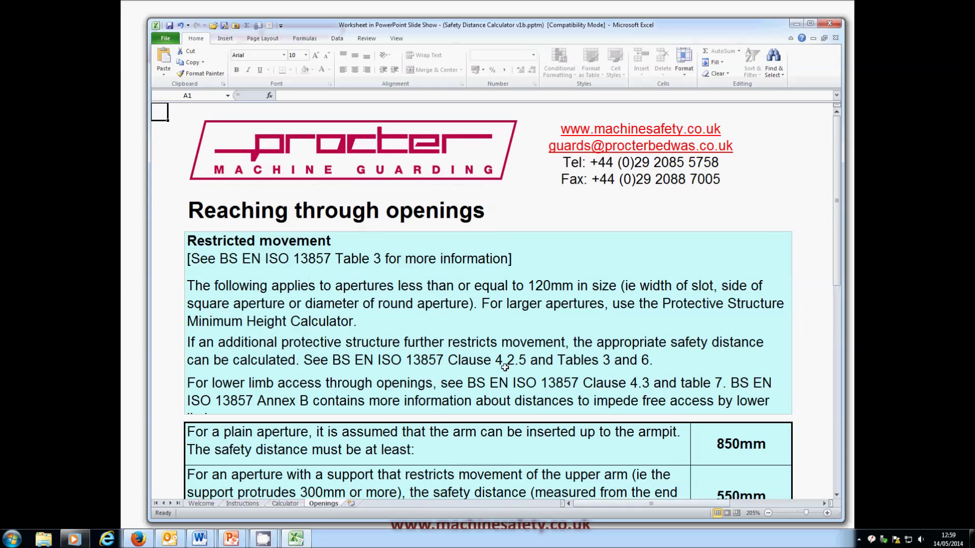
scroll(558, 278, "down", 8)
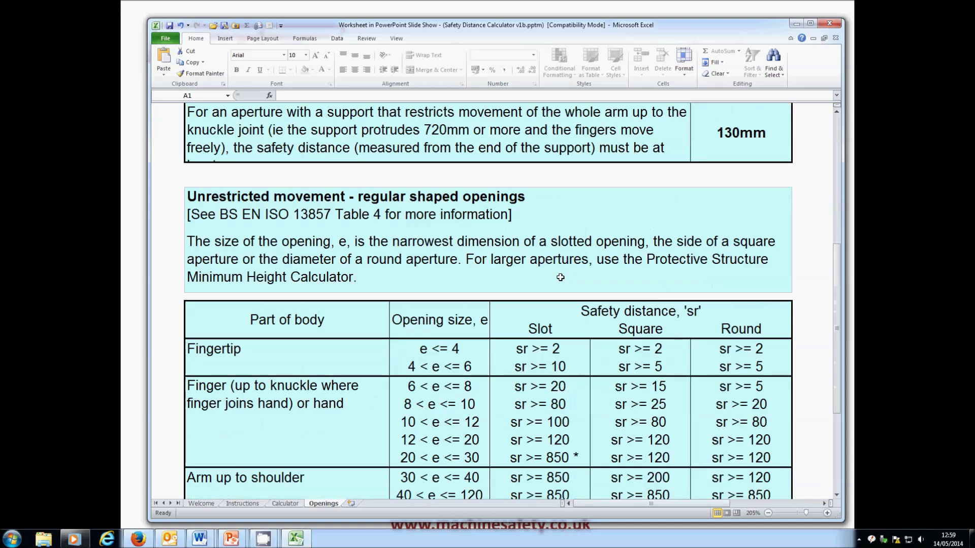
scroll(573, 279, "down", 4)
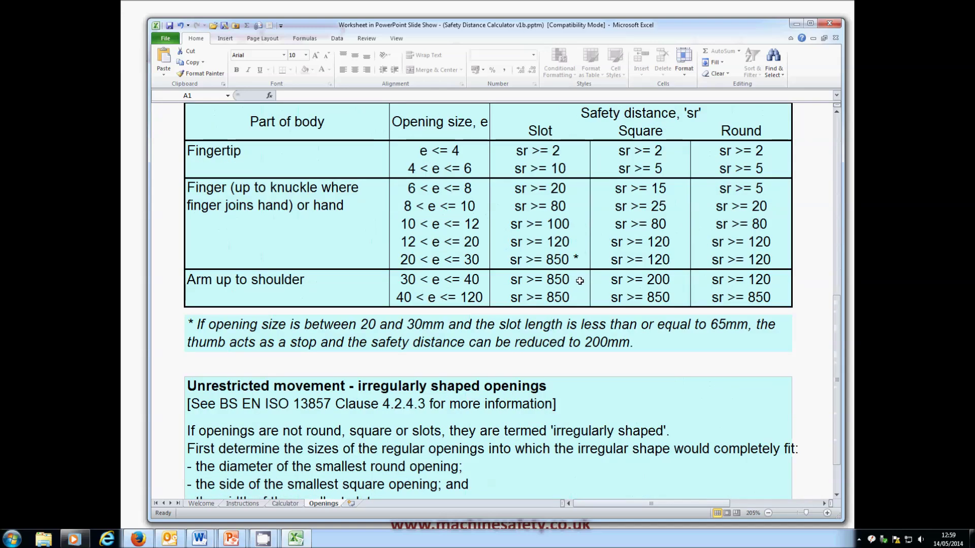
scroll(579, 281, "up", 12)
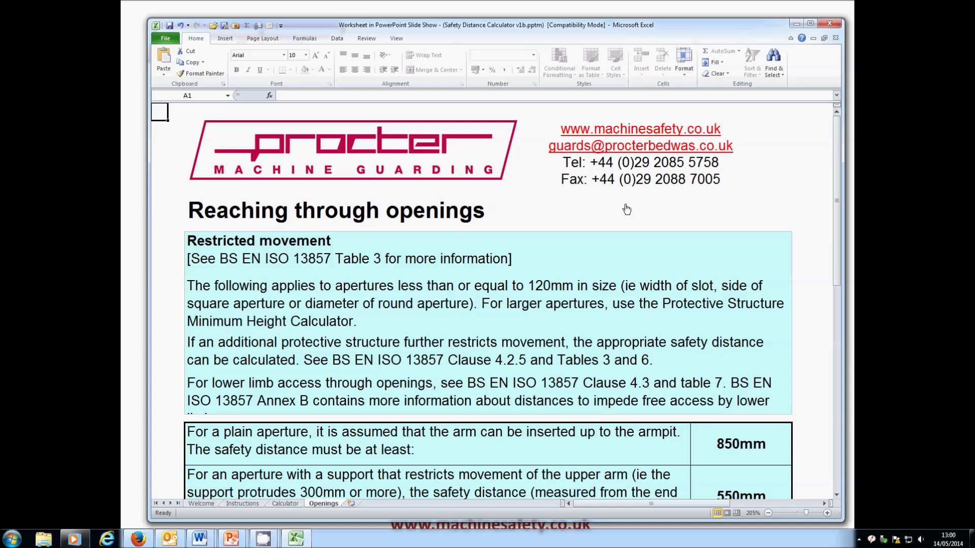
left_click(871, 410)
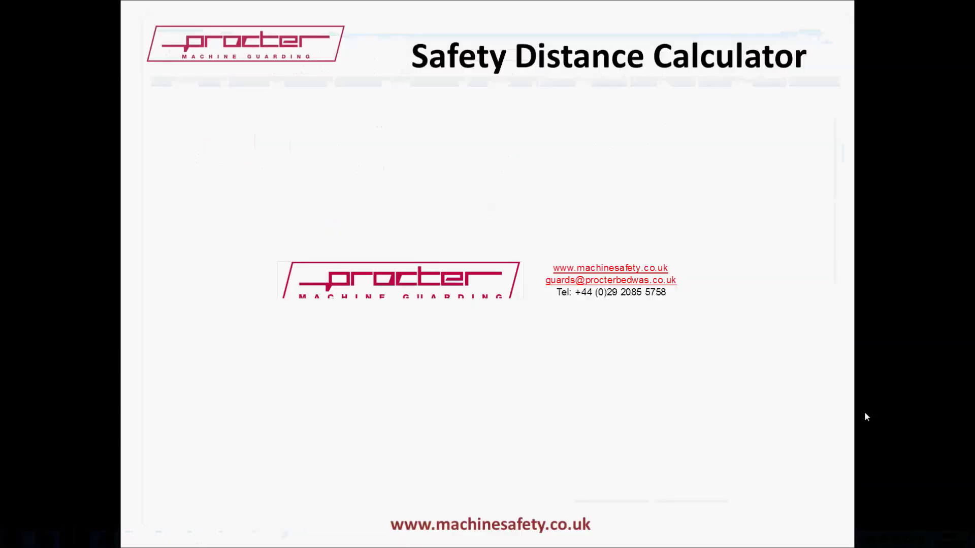